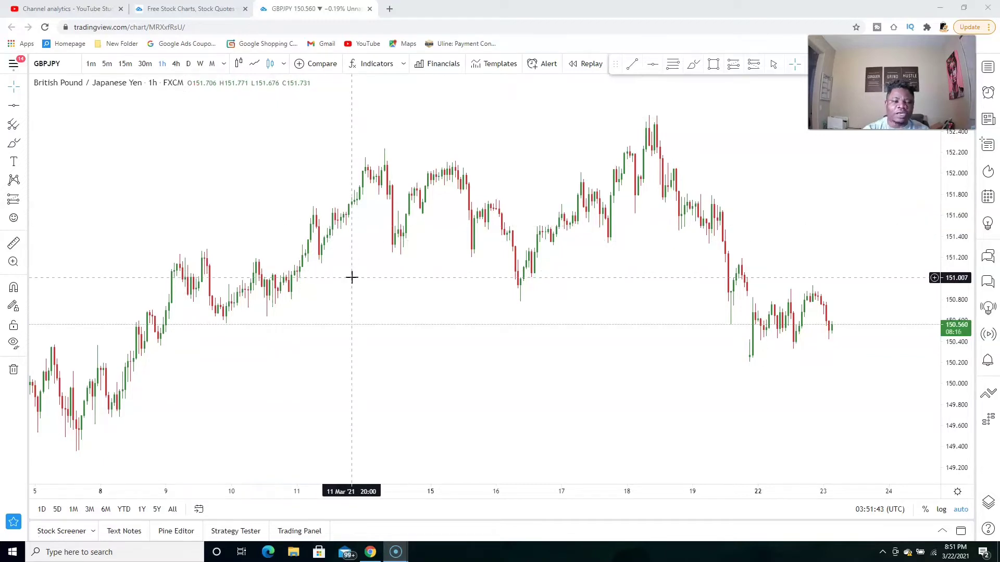
Step: Switch the GBPJPY chart to the 4-hour timeframe and display it as a line chart
left_click(176, 63)
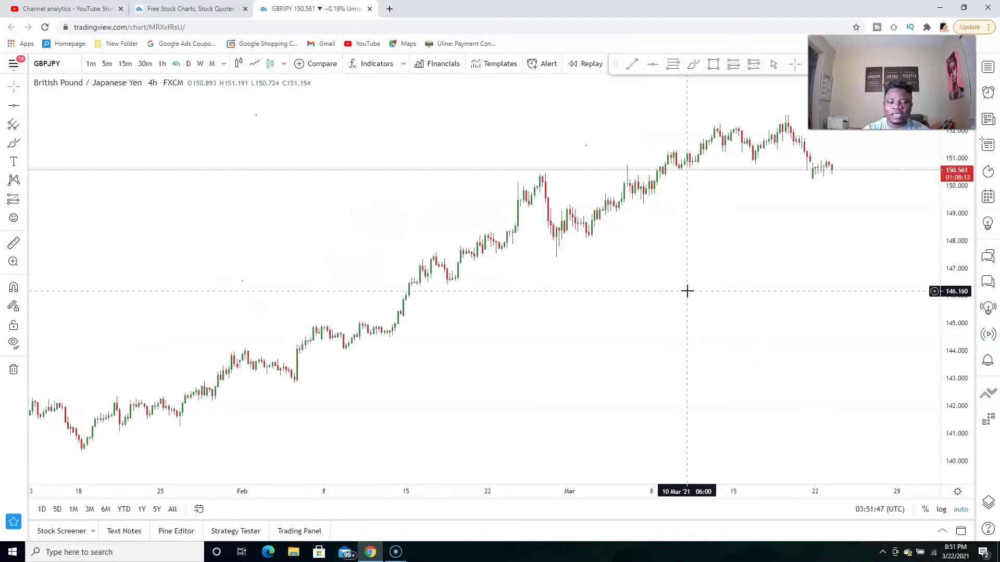
left_click_drag(687, 291, 641, 291)
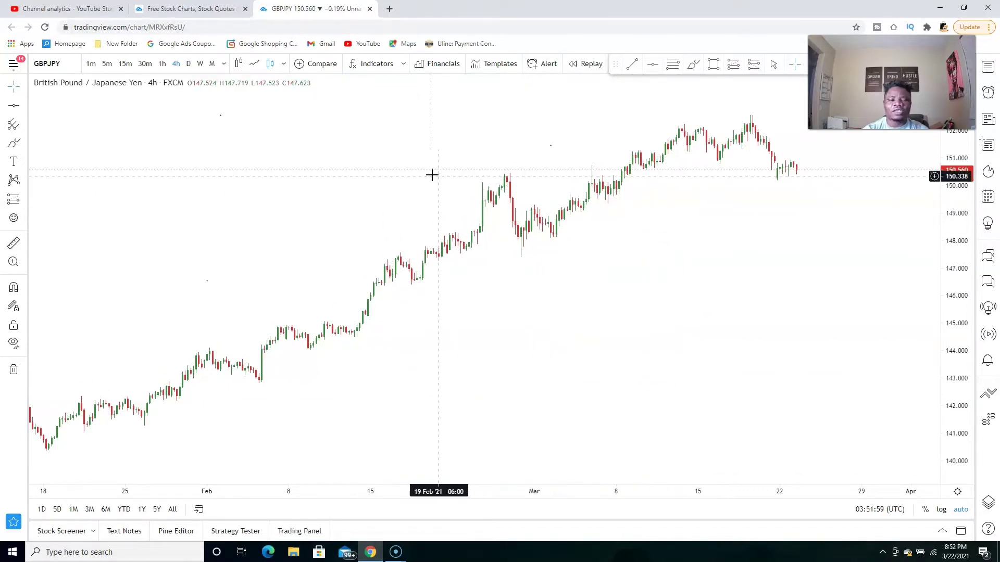
left_click(253, 64)
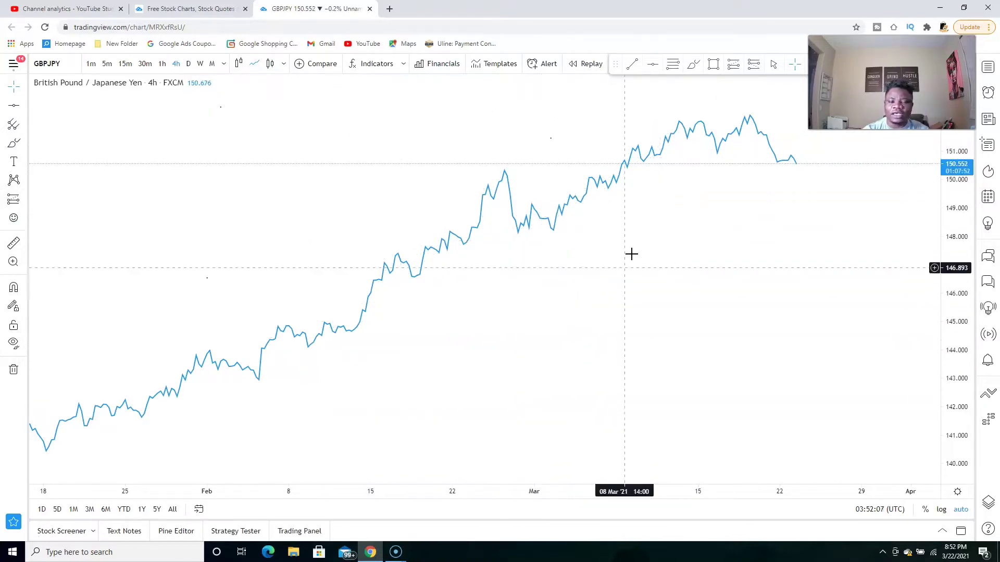
Step: Place a horizontal line at the line chart's highest March peak, at about 152.297
left_click(694, 223)
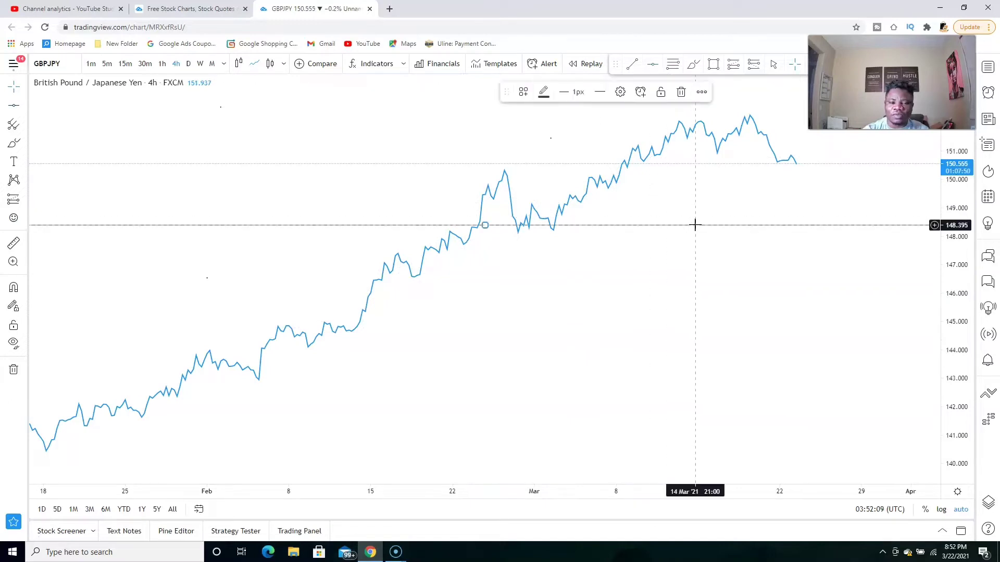
left_click_drag(687, 230, 772, 114)
left_click(713, 175)
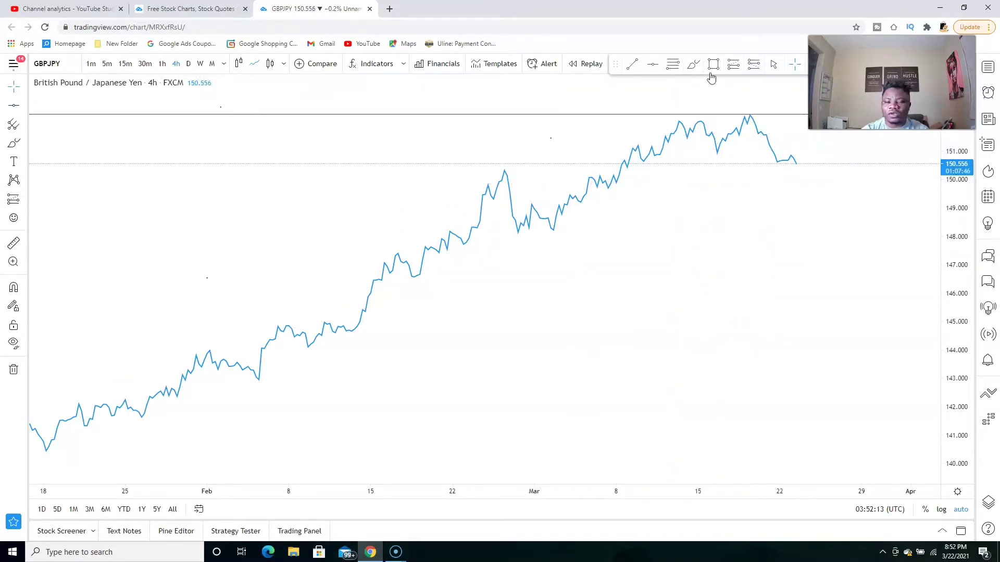
left_click(713, 65)
mouse_move(651, 118)
left_mouse_down()
mouse_move(797, 125)
mouse_move(801, 111)
left_mouse_up()
left_click(660, 91)
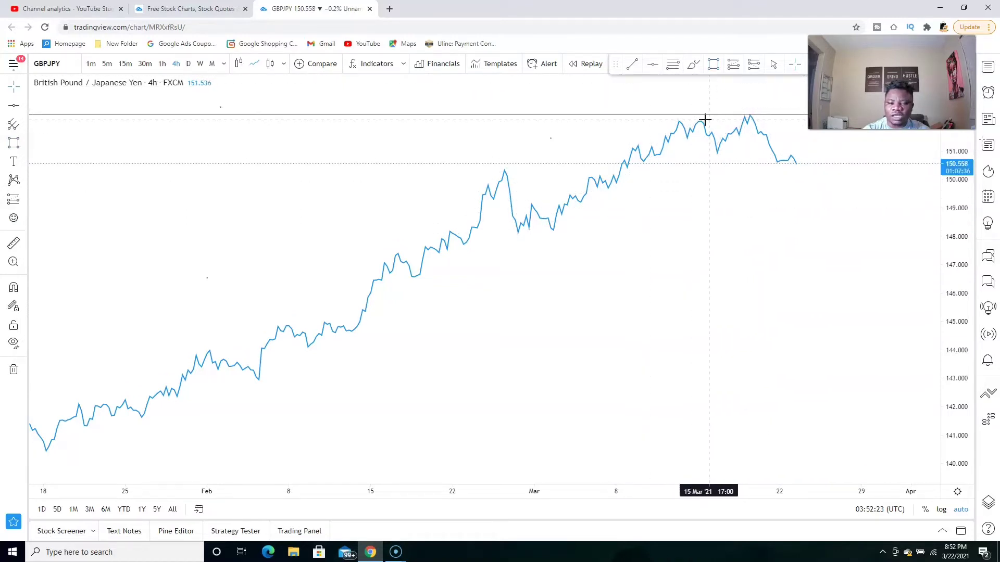
Step: Add horizontal lines at about 151.418 and 150.575 through the mid-to-late March swing levels, keeping the line chart style
left_click(650, 65)
left_click(736, 198)
left_click_drag(737, 198, 770, 138)
left_click_drag(676, 139, 759, 162)
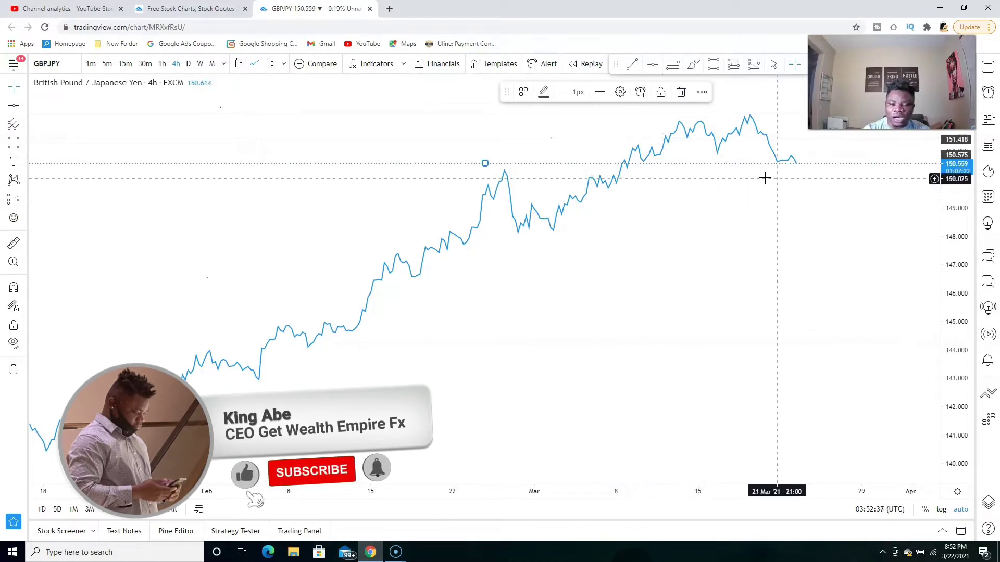
left_click(269, 63)
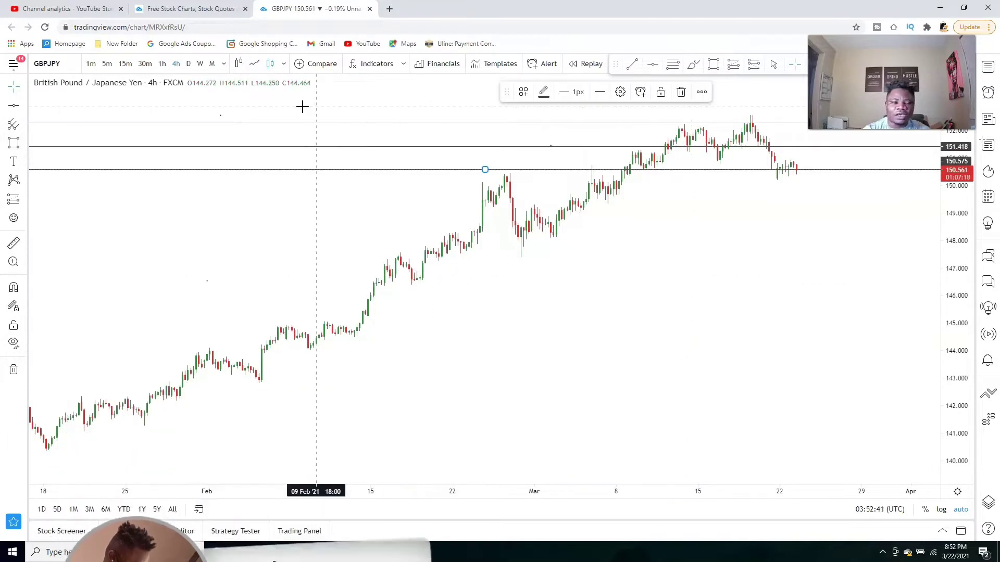
left_click(255, 63)
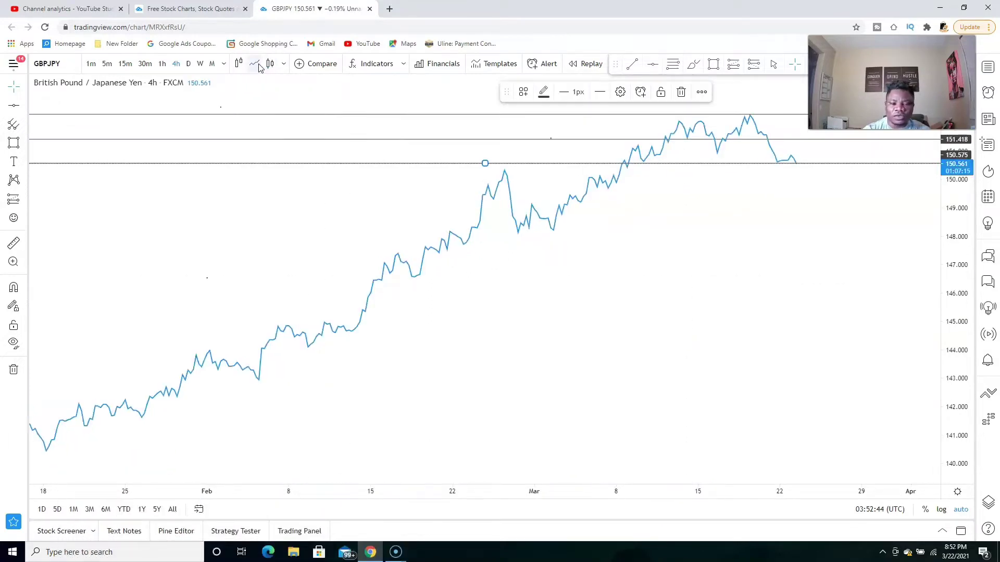
Step: Add horizontal lines at about 149.494 and 148.083 through the late February and early March swing levels
left_click(654, 68)
left_click(652, 247)
left_click_drag(649, 252, 644, 194)
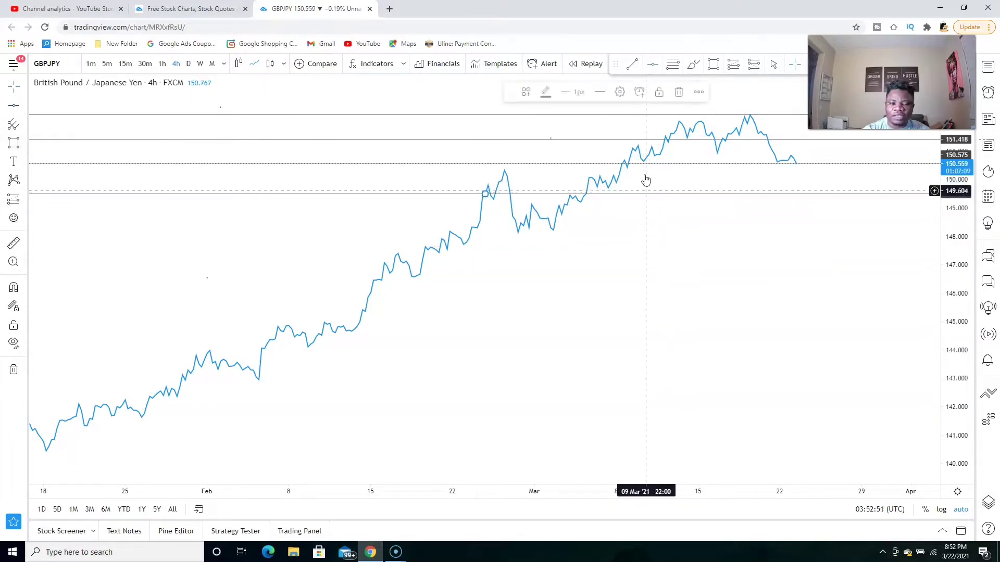
left_click(654, 67)
left_click(594, 270)
mouse_move(602, 243)
left_mouse_down()
mouse_move(615, 243)
mouse_move(589, 271)
mouse_move(618, 234)
left_mouse_up()
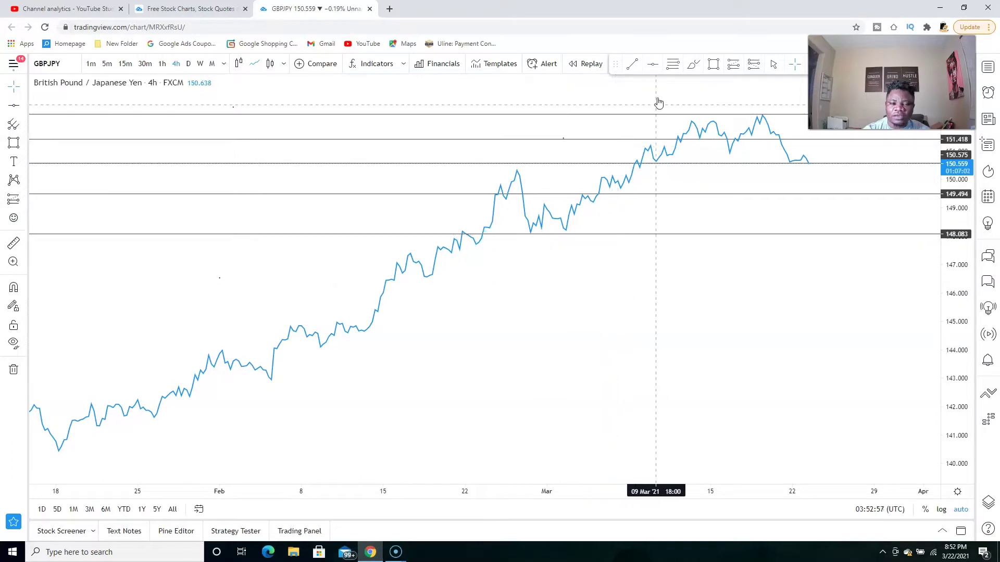
Step: Add horizontal lines at about 146.508 and 144.987 through the mid-February swing levels
left_click(654, 68)
left_click(505, 323)
left_click_drag(505, 323, 543, 279)
left_click(651, 64)
left_click(392, 369)
left_click_drag(369, 371, 384, 322)
Step: Add horizontal lines at about 144.108 and 142.899 through the early February swing levels
left_click(651, 66)
left_click(399, 371)
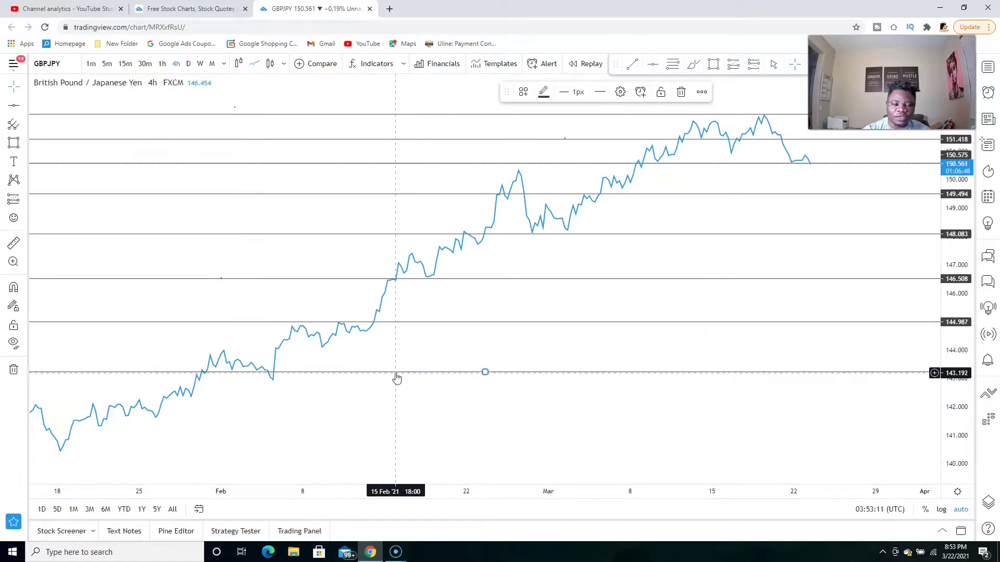
left_click_drag(397, 377, 421, 347)
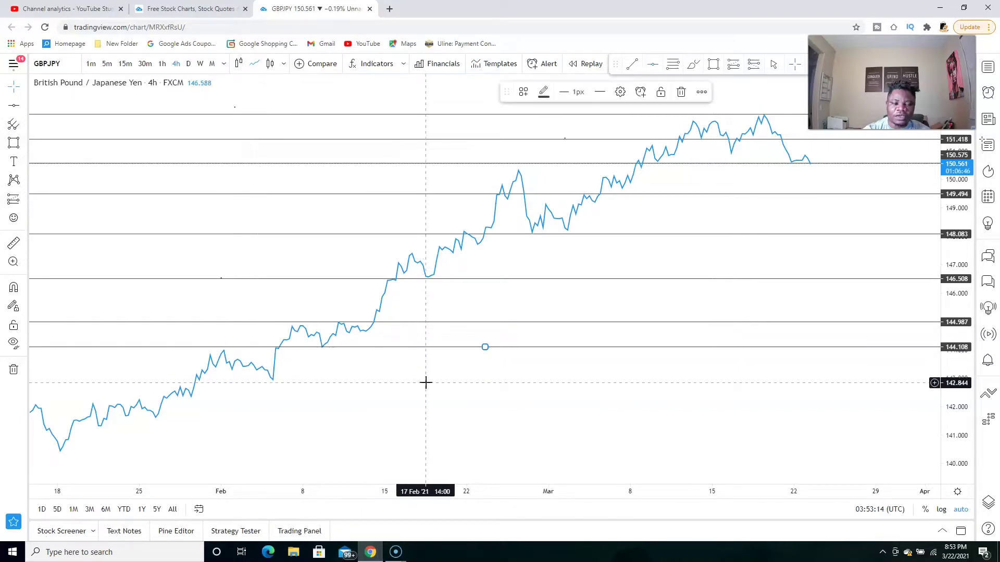
left_click(659, 63)
left_click(359, 405)
left_click_drag(359, 405, 379, 382)
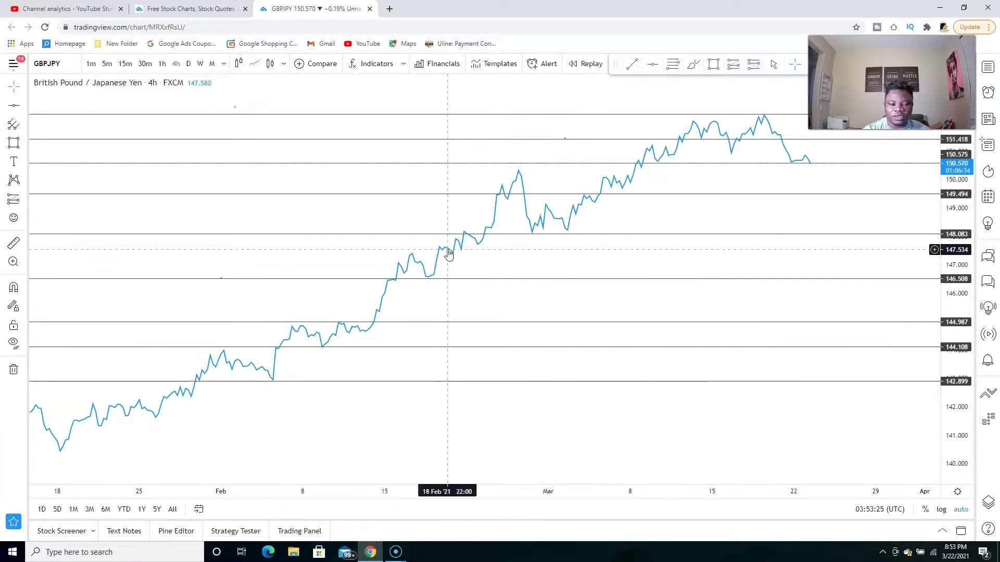
Step: Add a horizontal line at about 141.287 near the January lows, and display the chart as candles again
left_click(653, 63)
mouse_move(292, 425)
left_mouse_down()
mouse_move(310, 423)
mouse_move(300, 427)
left_mouse_up()
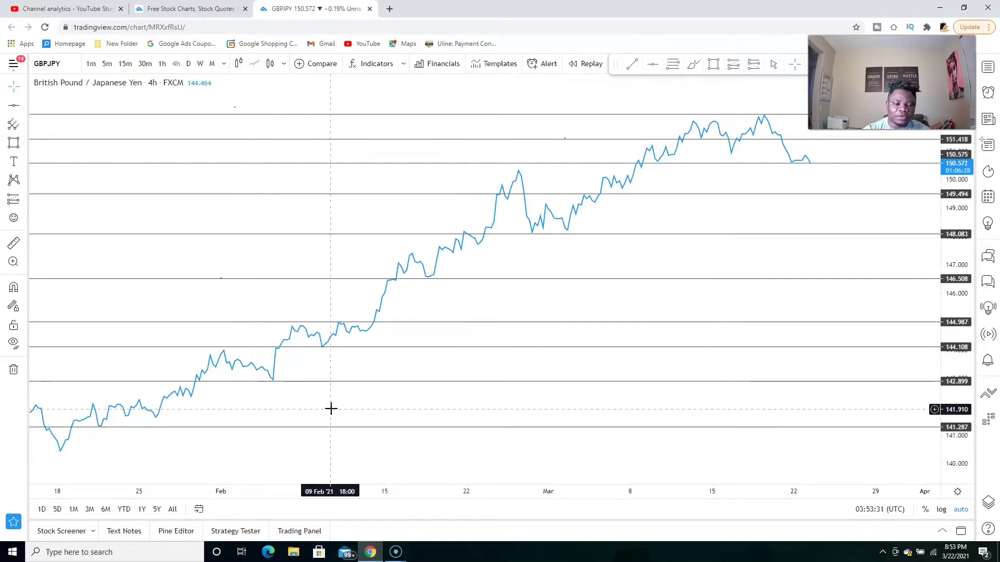
left_click(270, 64)
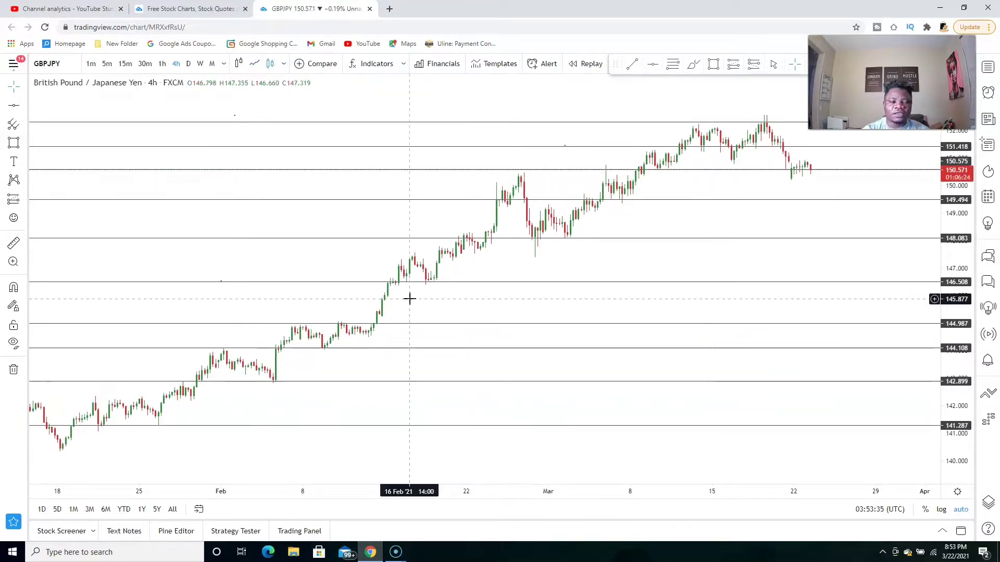
Step: Switch the chart to the 1-hour timeframe and display it as a line chart
left_click(162, 65)
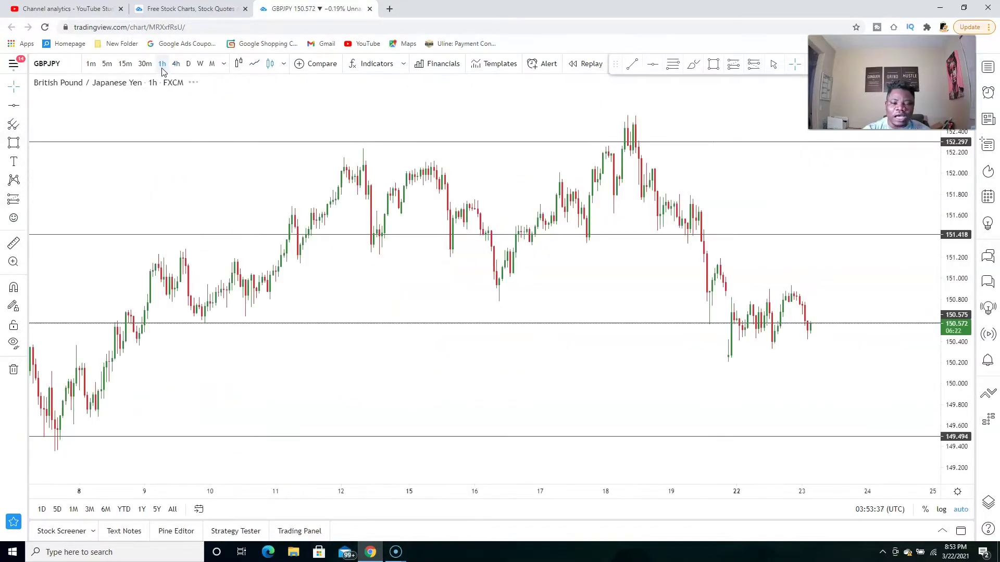
left_click_drag(616, 292, 652, 284)
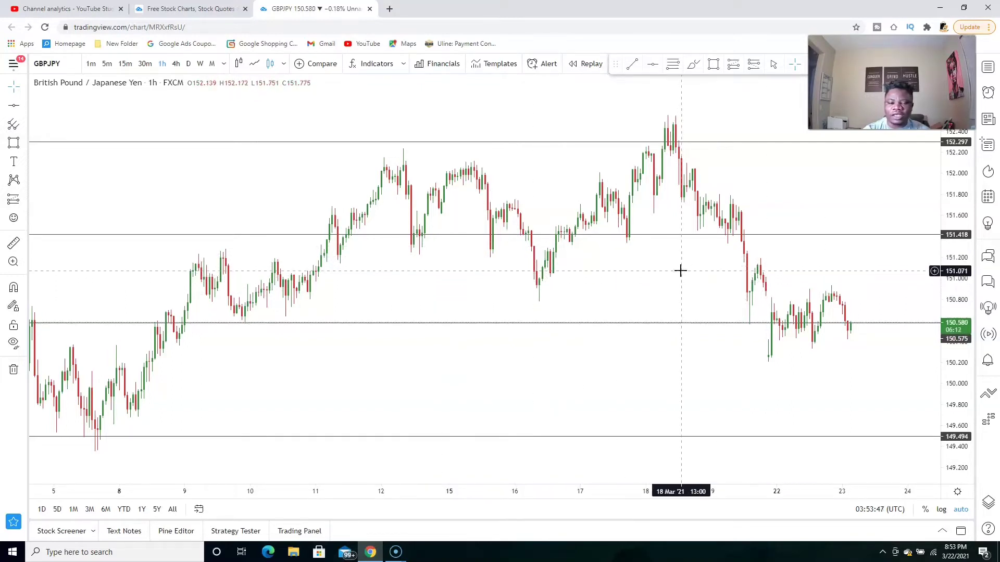
left_click(254, 63)
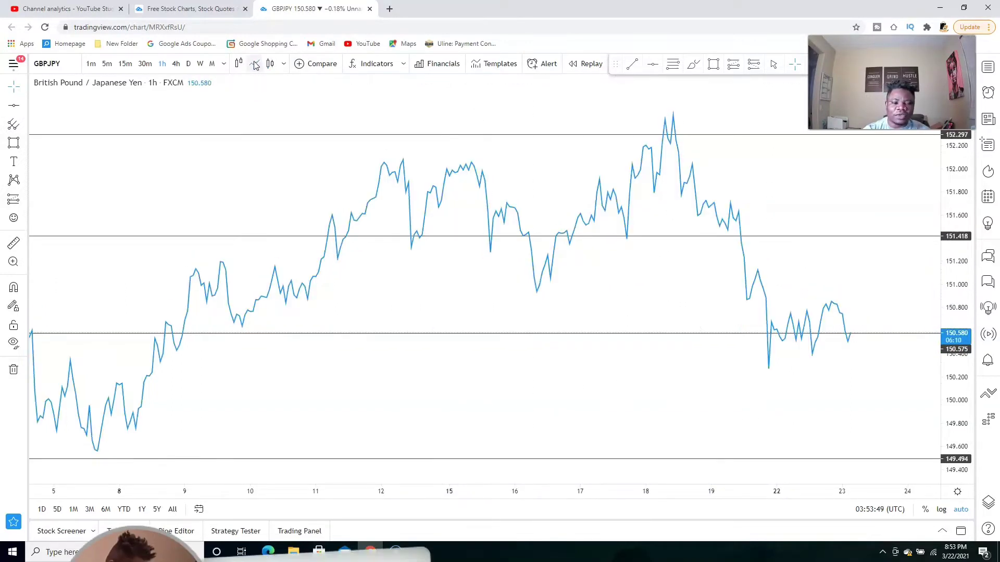
Step: Add a horizontal line at about 150.932 through the 16 March low, and return the chart to candles
left_click(652, 64)
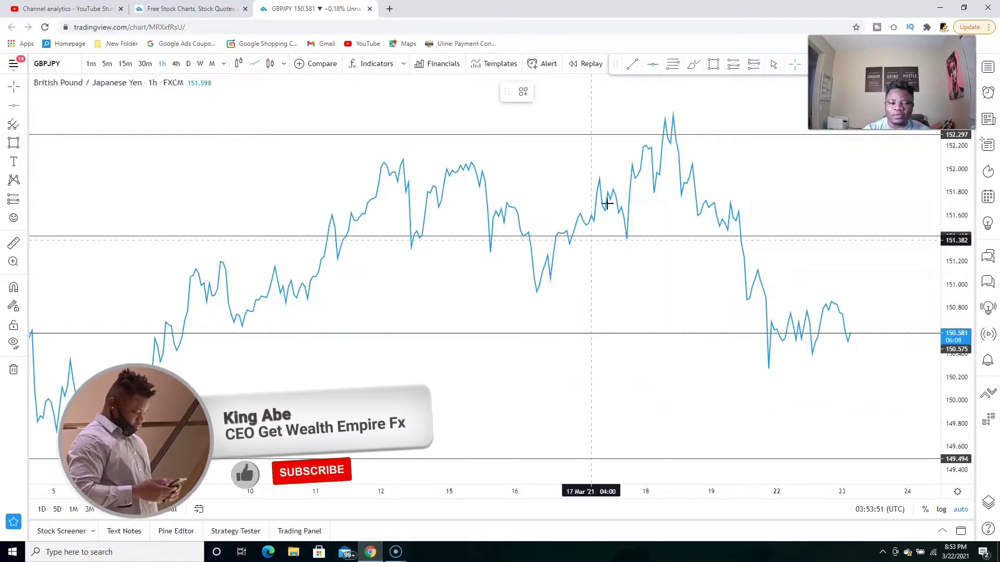
left_click(588, 298)
left_click_drag(586, 300, 591, 293)
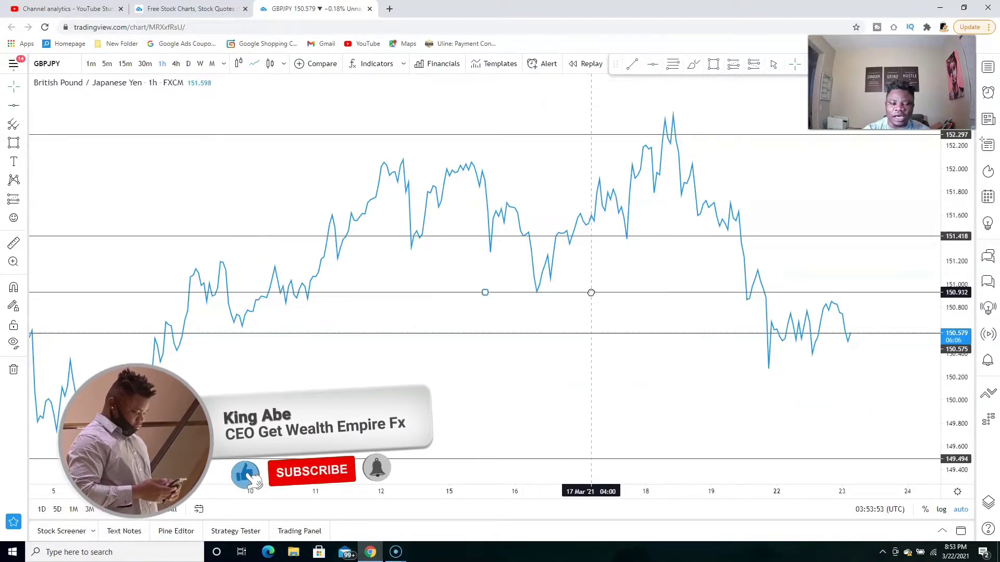
left_click(269, 63)
left_click(565, 178)
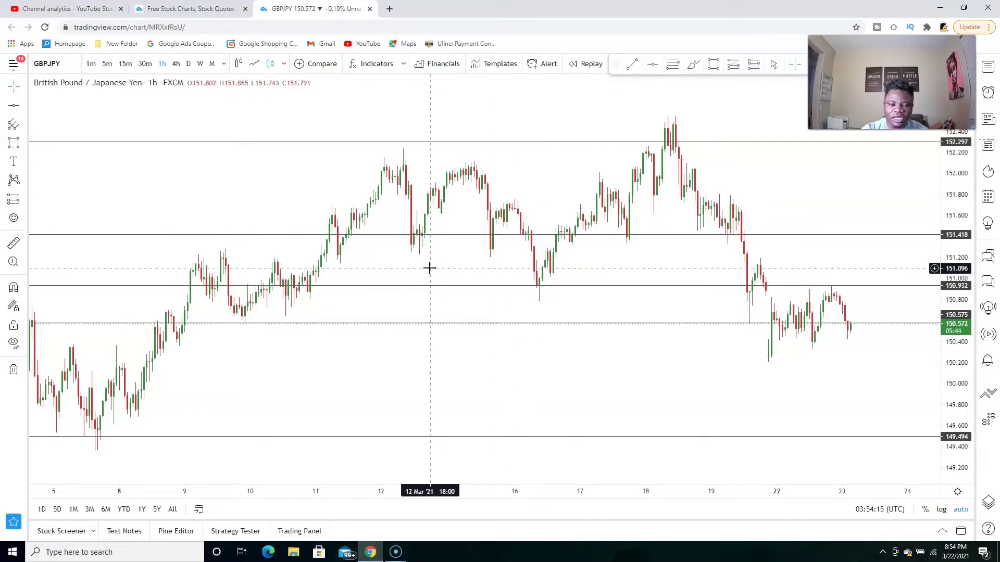
left_click_drag(429, 269, 550, 265)
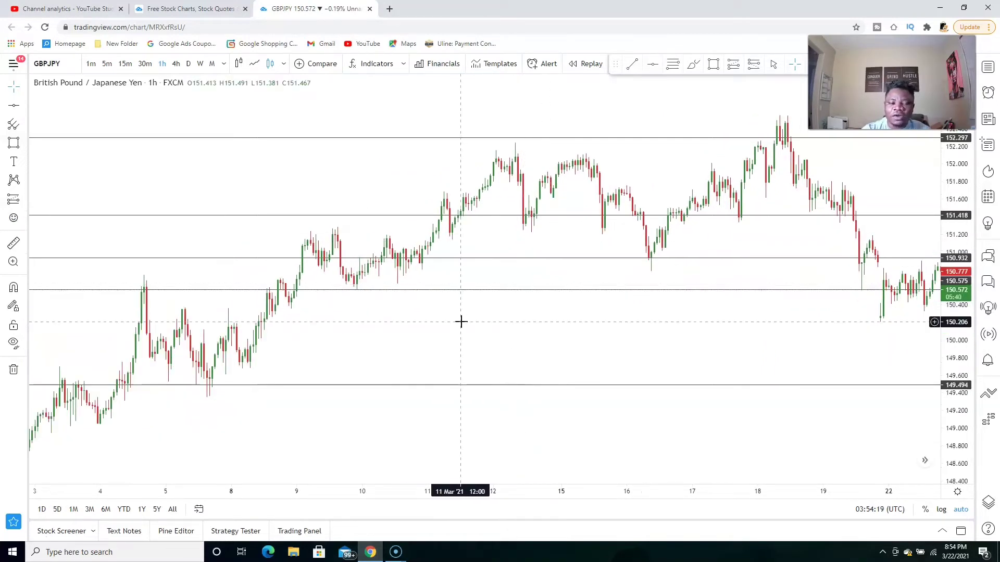
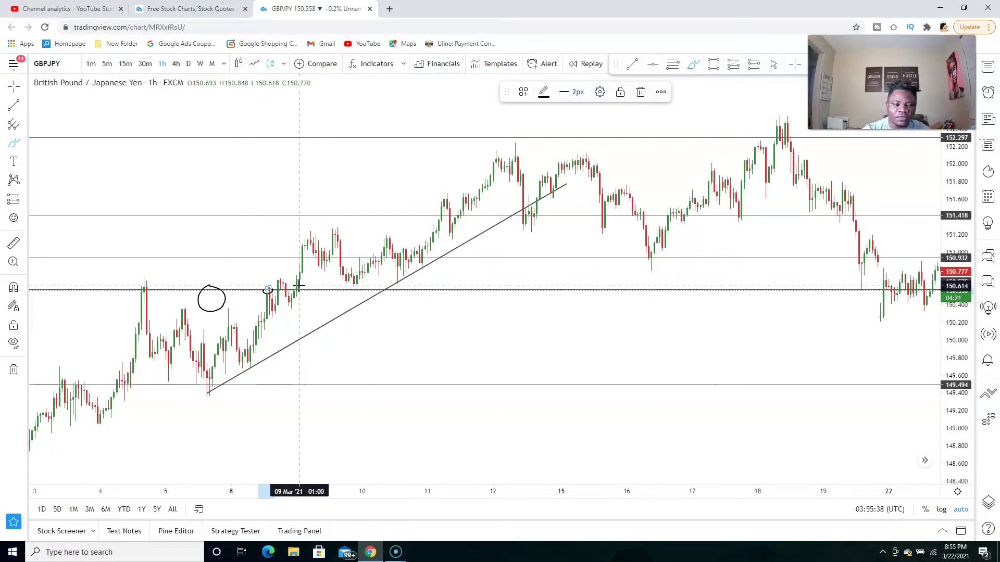
Step: Circle the 150.575 crossing near 9 March with the Brush, plus spots at 150.932, at 151.418 and just below 152.297 above the uptrend
left_click_drag(307, 290, 295, 285)
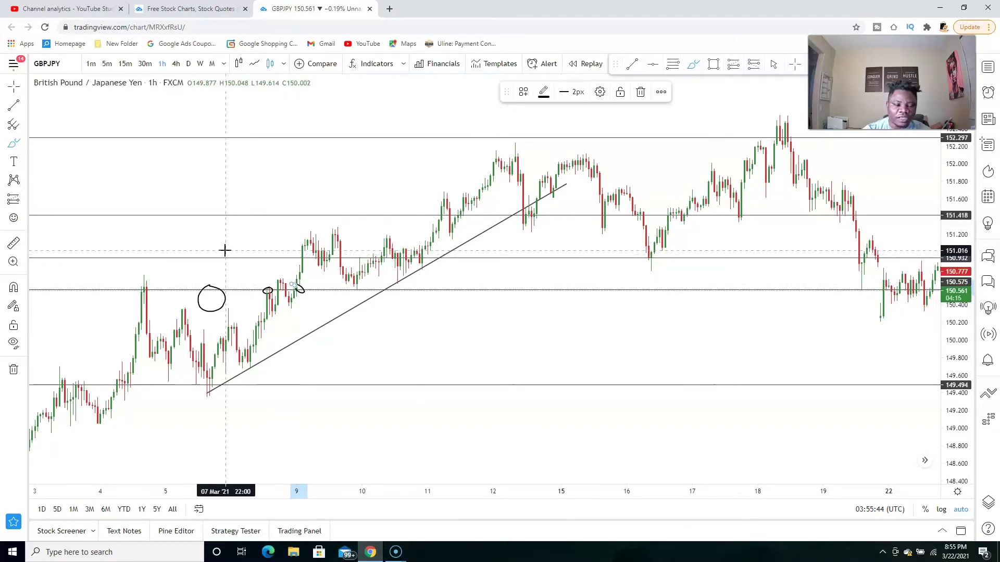
mouse_move(224, 250)
left_mouse_down()
mouse_move(248, 261)
mouse_move(223, 253)
left_mouse_up()
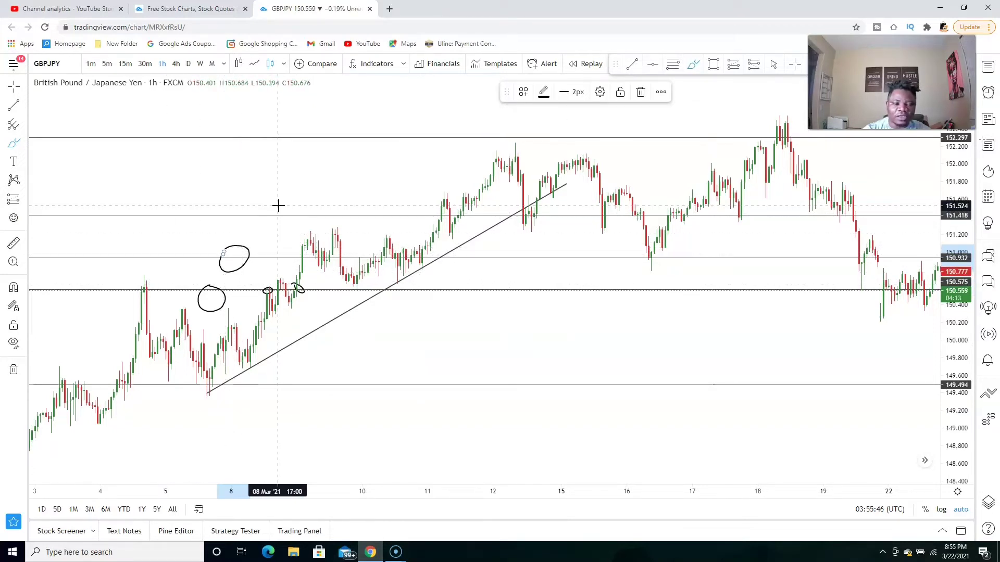
mouse_move(275, 208)
left_mouse_down()
mouse_move(285, 209)
mouse_move(273, 212)
left_mouse_up()
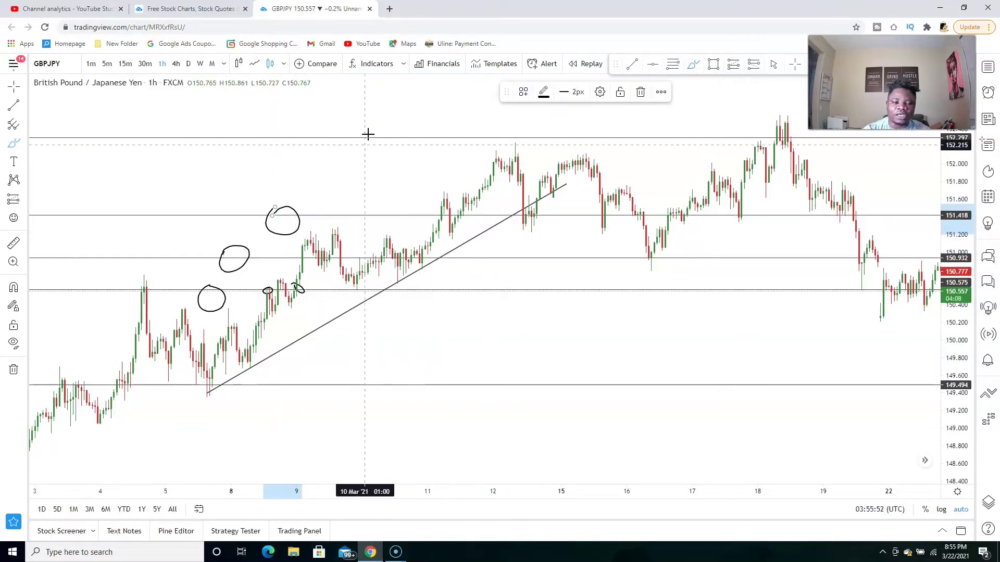
mouse_move(335, 149)
left_mouse_down()
mouse_move(342, 140)
mouse_move(329, 164)
left_mouse_up()
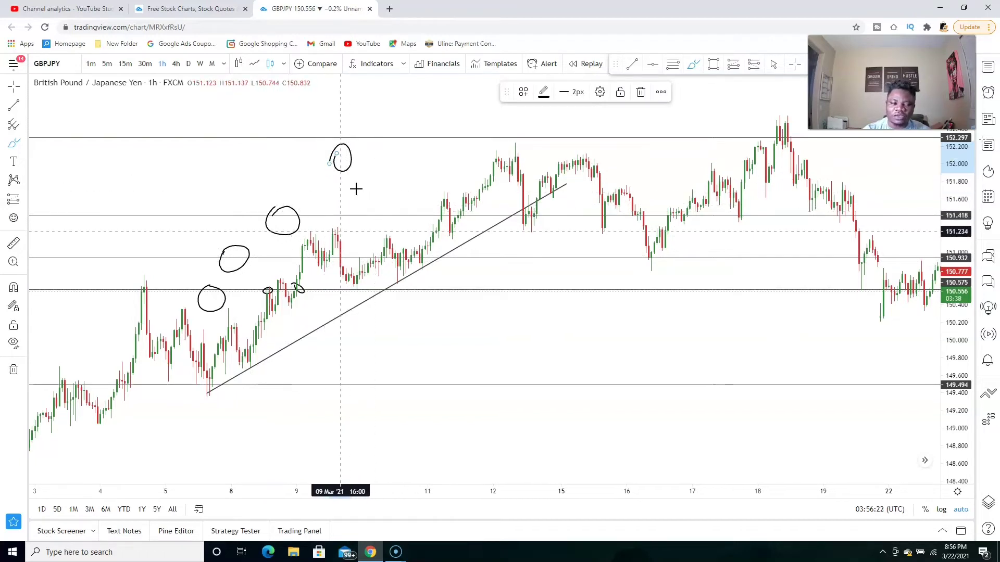
Step: Draw a short, nearly horizontal trend line at about 150.165 across the 8 March high to the rising trend line
left_click(630, 64)
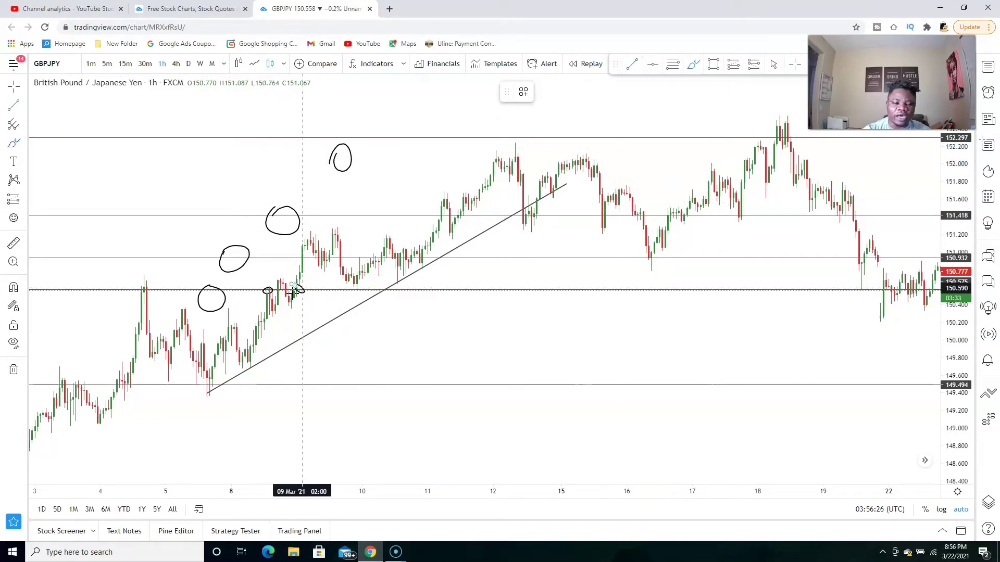
left_click(215, 326)
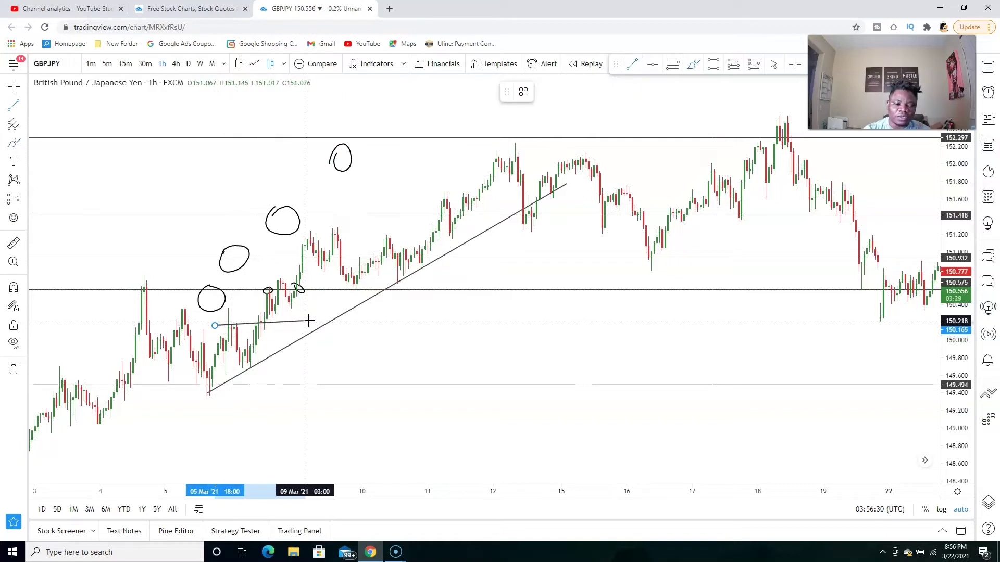
left_click(333, 330)
left_click(478, 319)
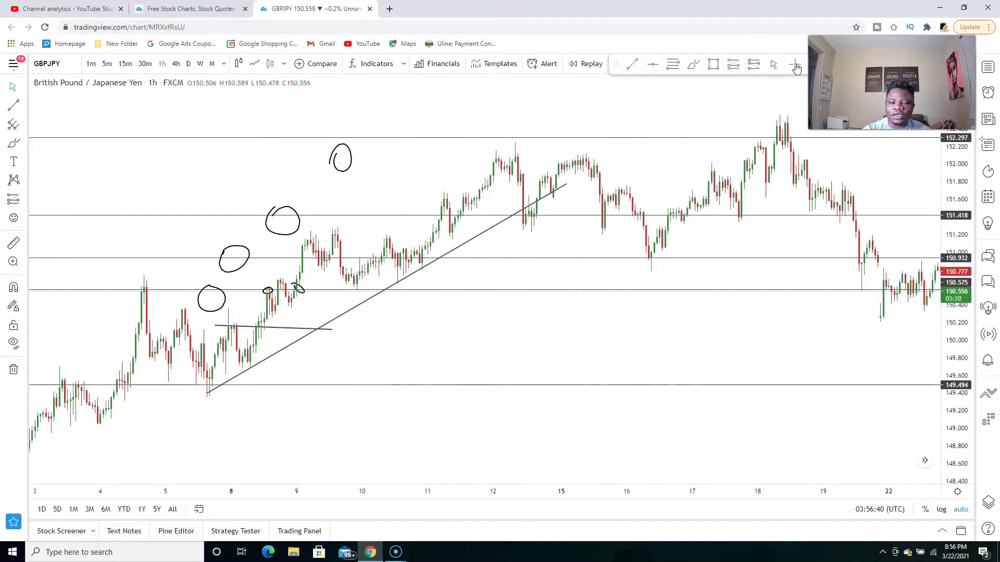
Step: Circle the 151.418 level near 15 and 18 March with the Brush, plus the 150.932 and 150.575 levels near 18 March
left_click_drag(776, 233, 638, 212)
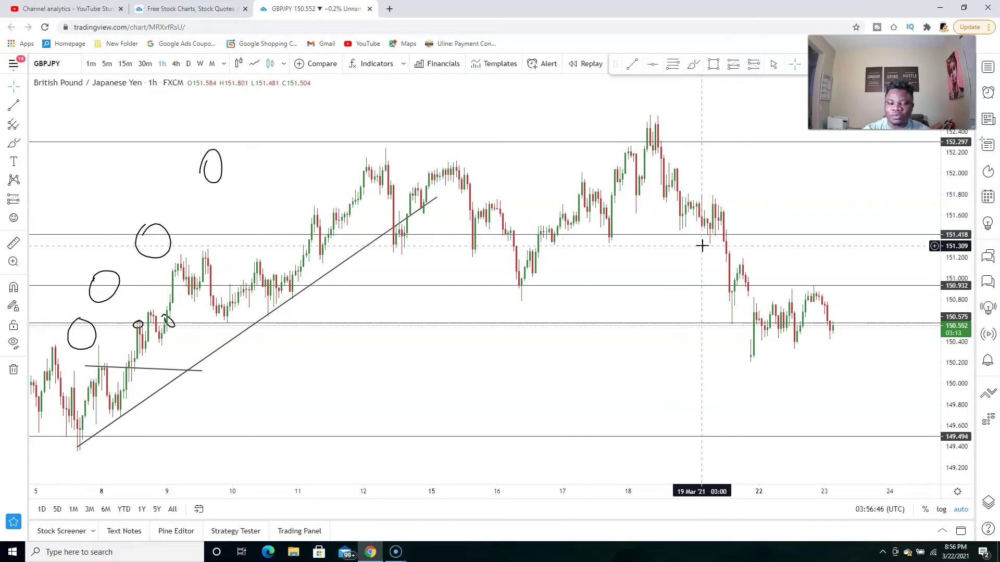
left_click(693, 63)
mouse_move(636, 228)
left_mouse_down()
mouse_move(670, 239)
mouse_move(645, 229)
left_mouse_up()
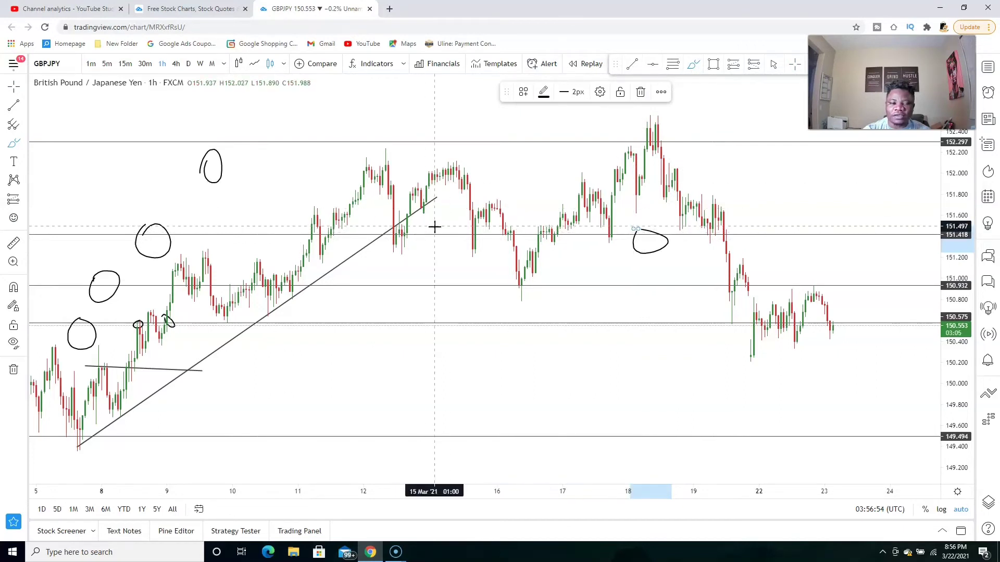
left_click_drag(415, 219, 432, 229)
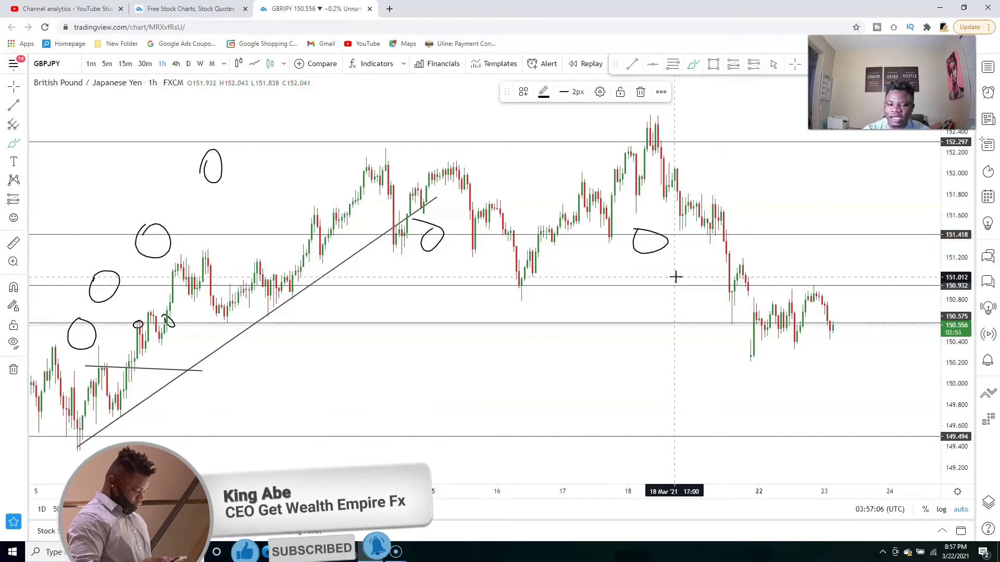
mouse_move(674, 276)
left_mouse_down()
mouse_move(687, 272)
mouse_move(675, 276)
left_mouse_up()
mouse_move(673, 317)
left_mouse_down()
mouse_move(694, 326)
mouse_move(667, 316)
left_mouse_up()
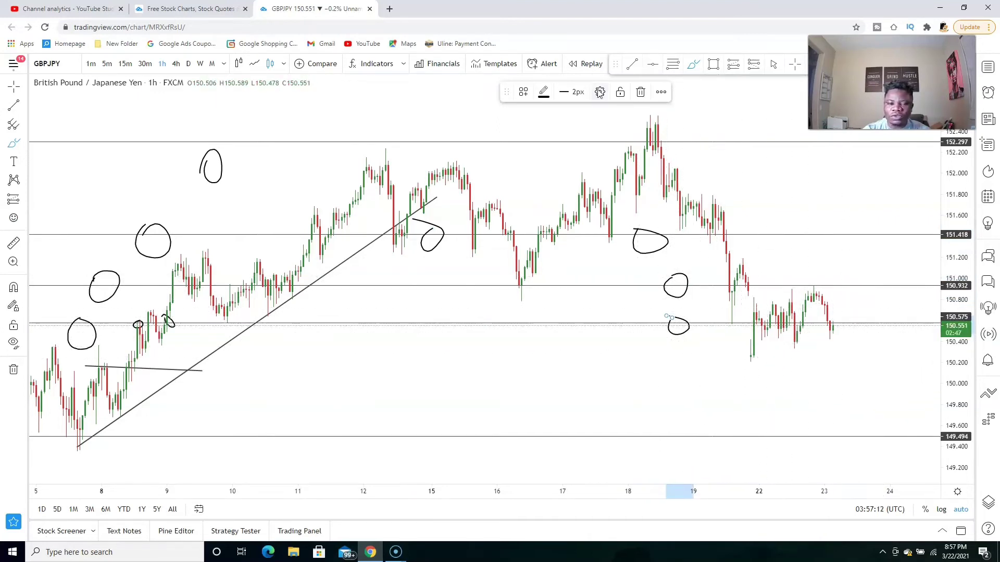
Step: Add a horizontal line at about 150.280 through the 22 March low using the line chart, and return the chart to candles
left_click(254, 64)
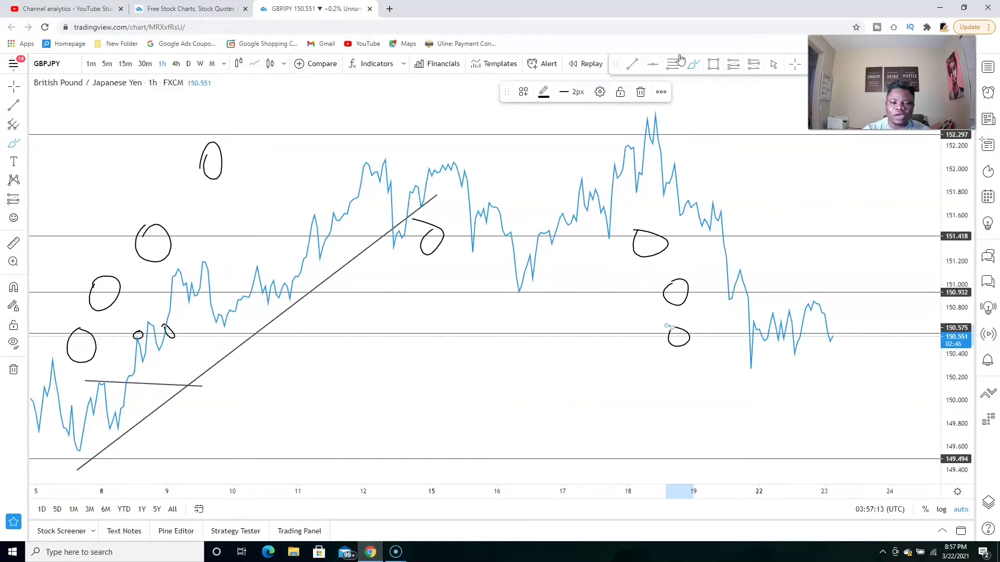
left_click(651, 63)
left_click(719, 368)
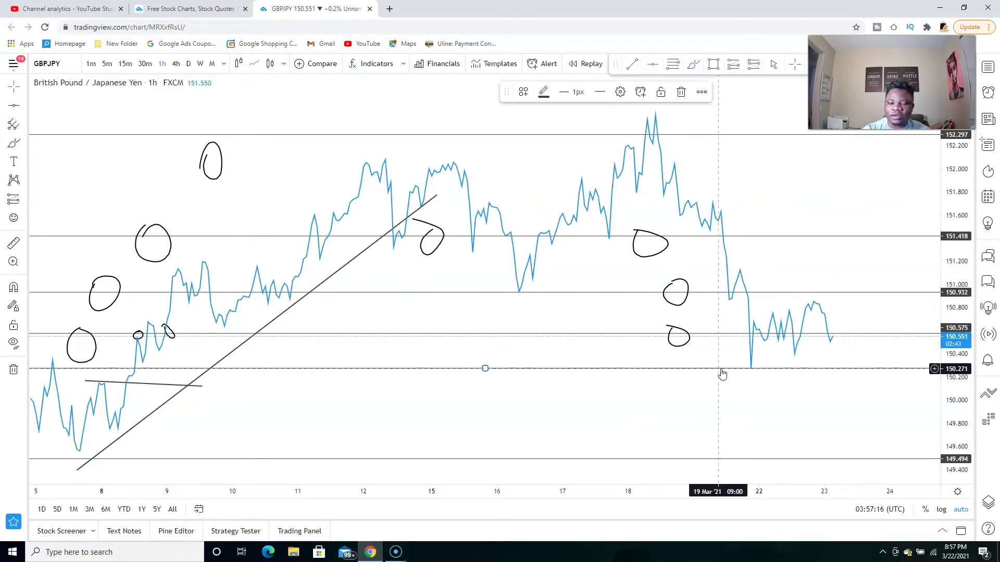
left_click_drag(722, 371, 725, 368)
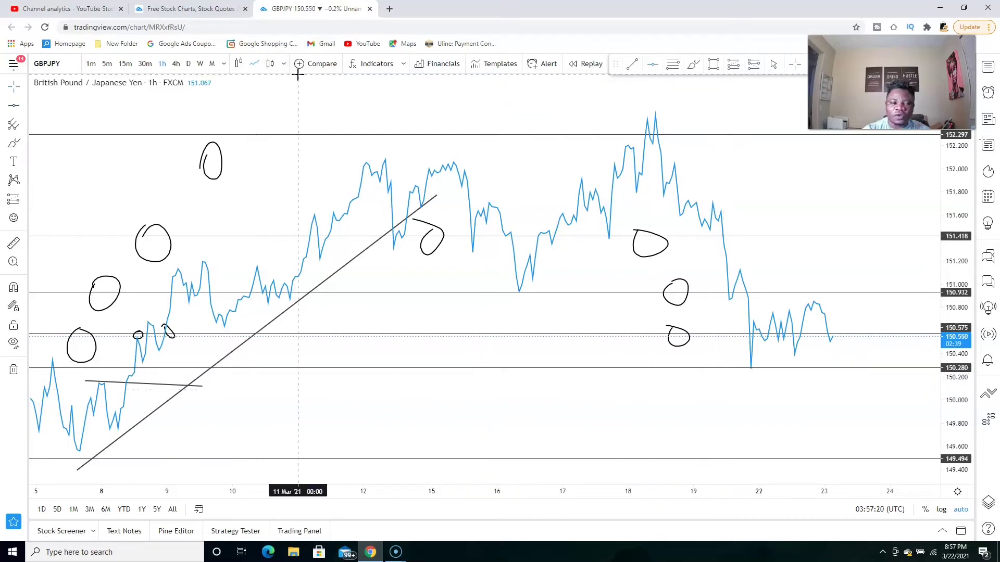
left_click(271, 64)
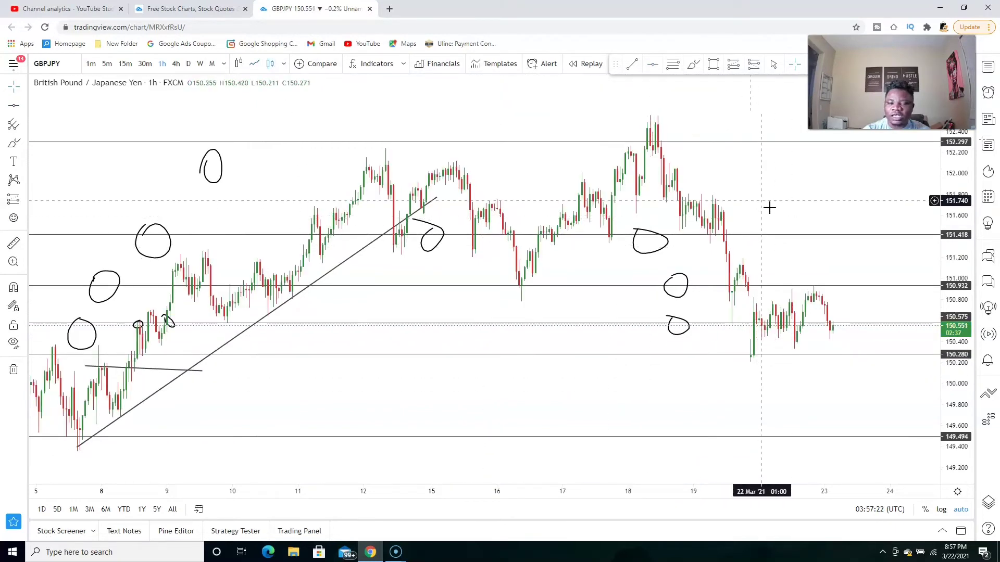
Step: Draw a falling trend line from the 18 March high over the latest 22 March peak to about 150.26, just before 24 March
left_click(632, 64)
left_click(657, 126)
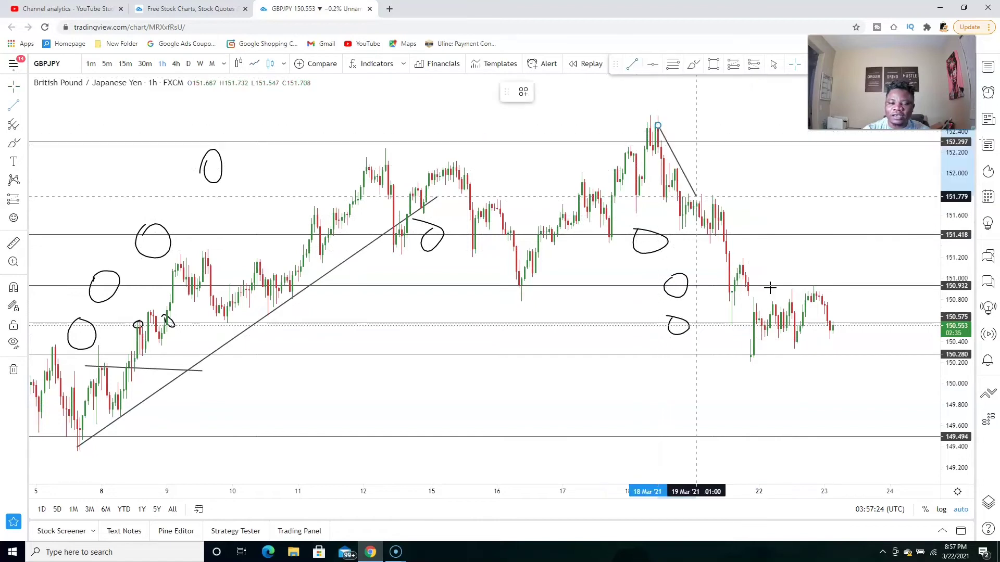
left_click(940, 404)
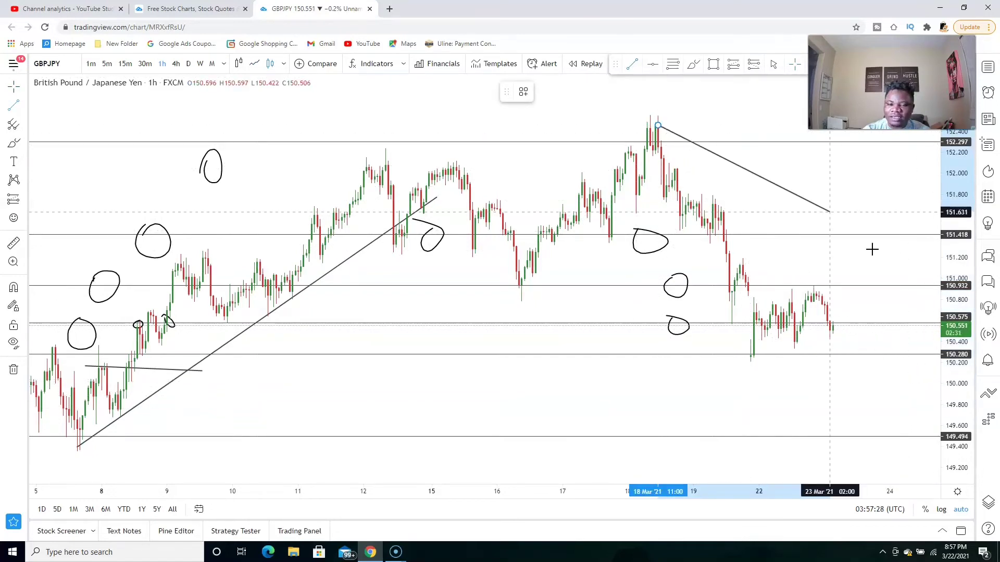
left_click(883, 356)
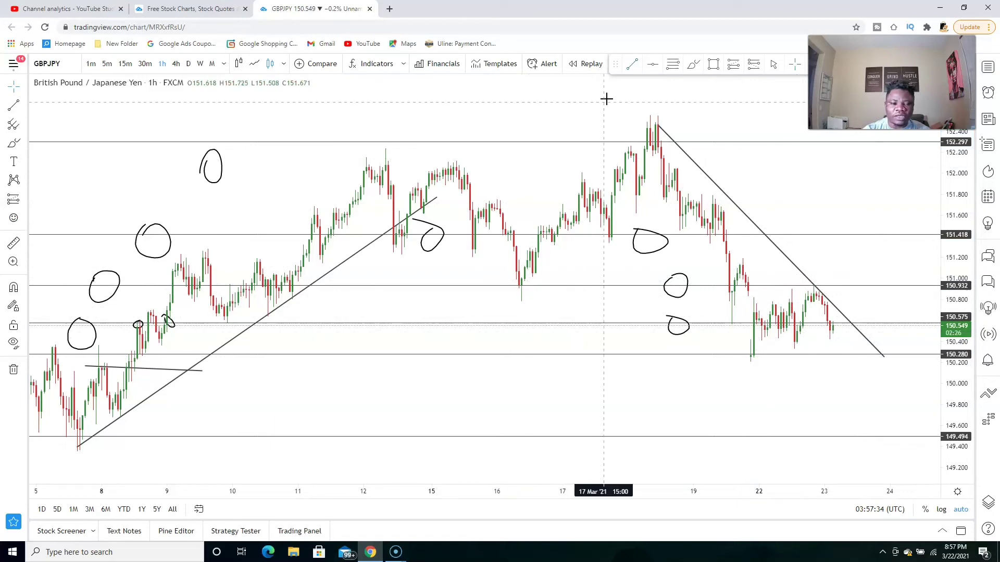
Step: Circle the 150.280 and 149.494 levels just before 22 March with the Brush
left_click(692, 68)
mouse_move(736, 348)
left_mouse_down()
mouse_move(739, 365)
mouse_move(733, 349)
left_mouse_up()
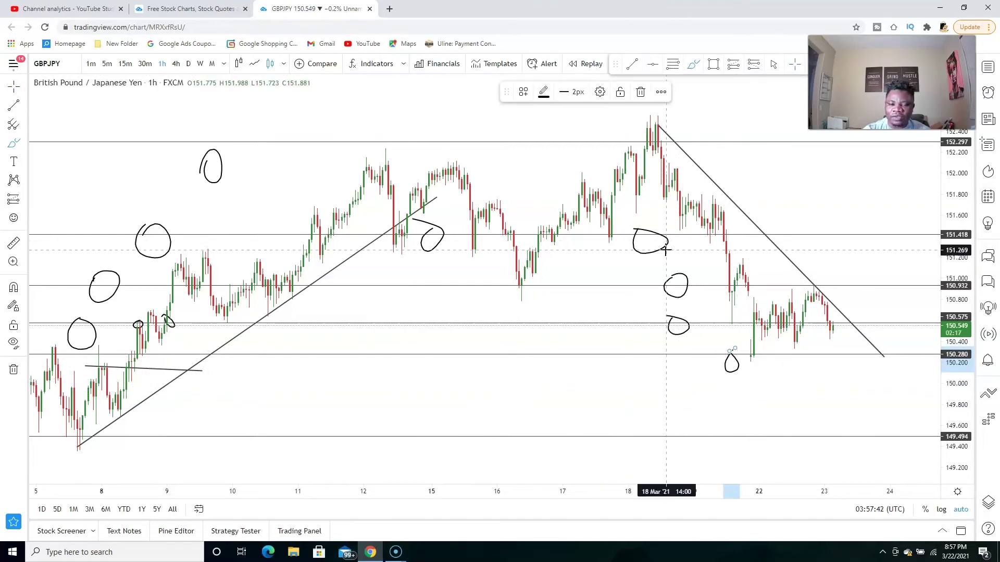
mouse_move(746, 432)
left_mouse_down()
mouse_move(750, 442)
mouse_move(747, 433)
left_mouse_up()
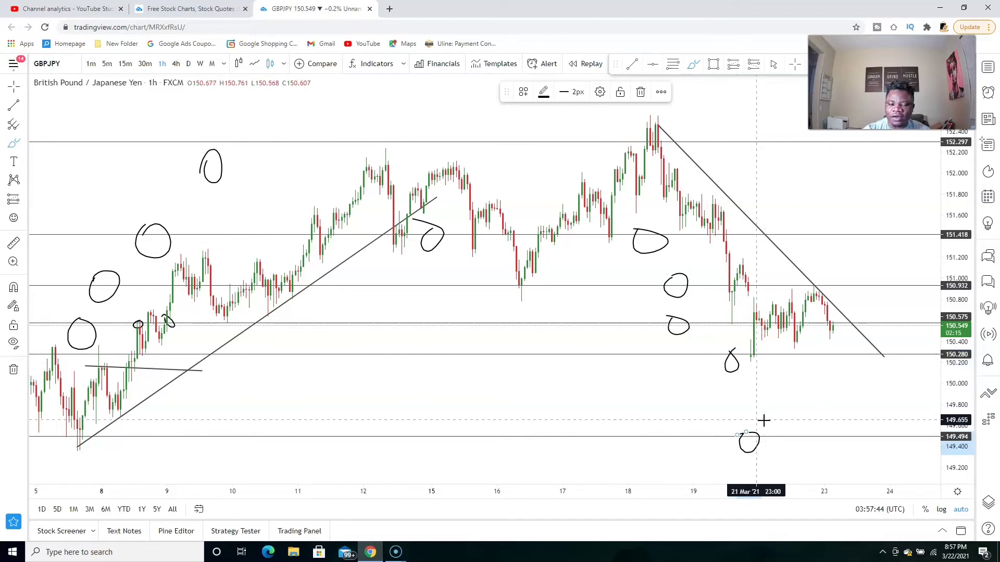
Step: Measure the price distance from 150.160 at 23 March down to the 149.494 level and up past 150.932, and clear the measurement
left_click(13, 243)
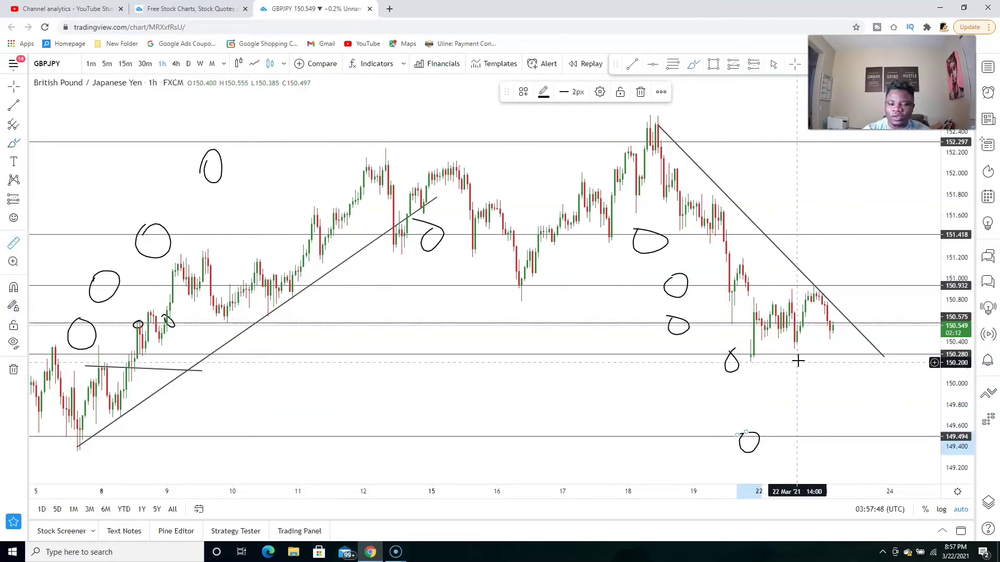
left_click(833, 367)
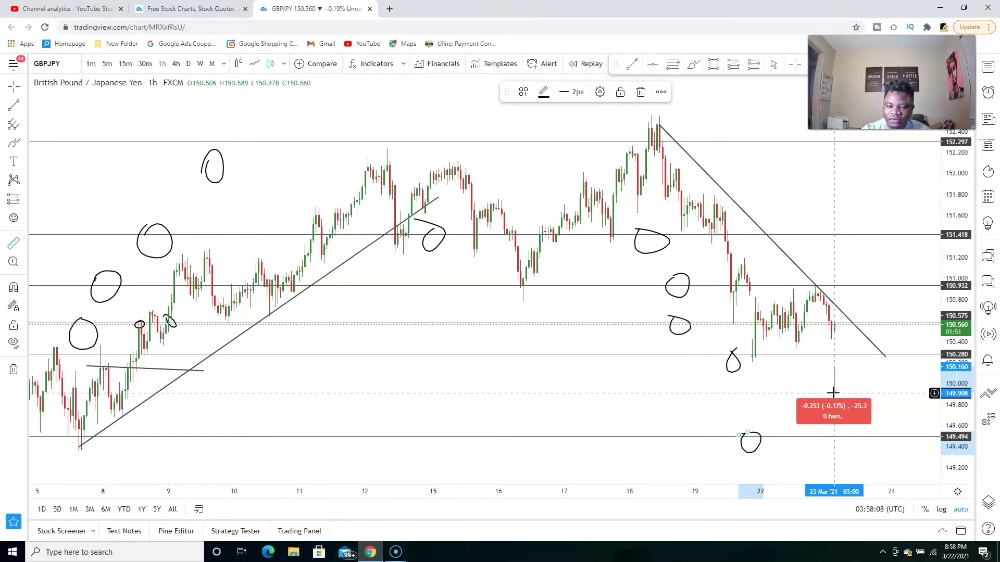
left_click_drag(833, 391, 843, 435)
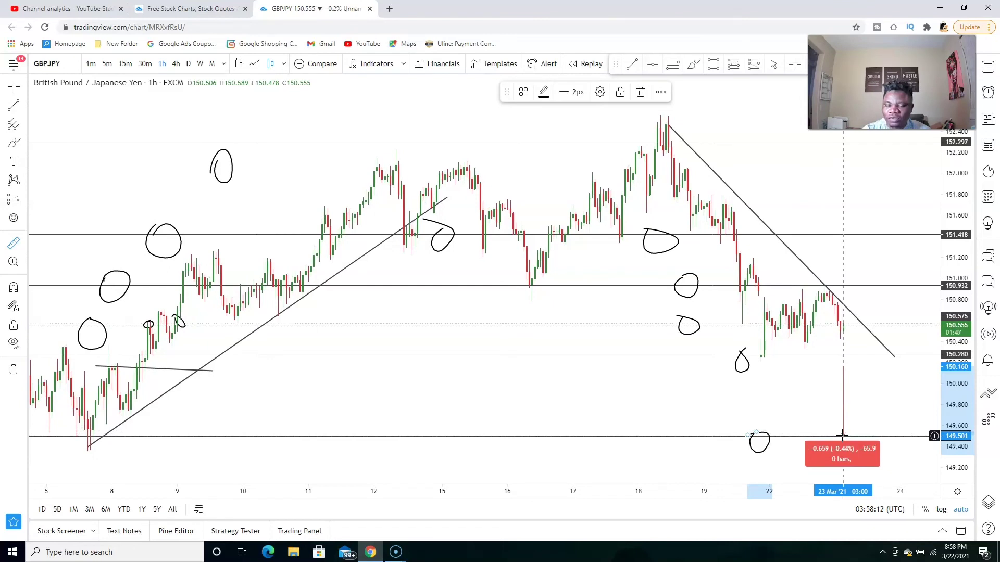
left_click_drag(843, 435, 854, 281)
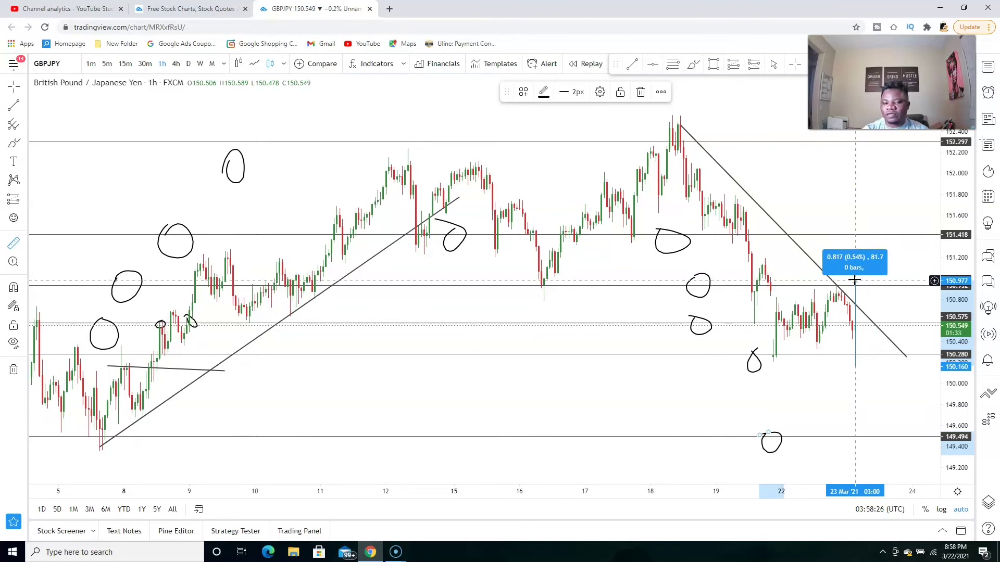
left_click_drag(855, 281, 855, 274)
left_click(868, 184)
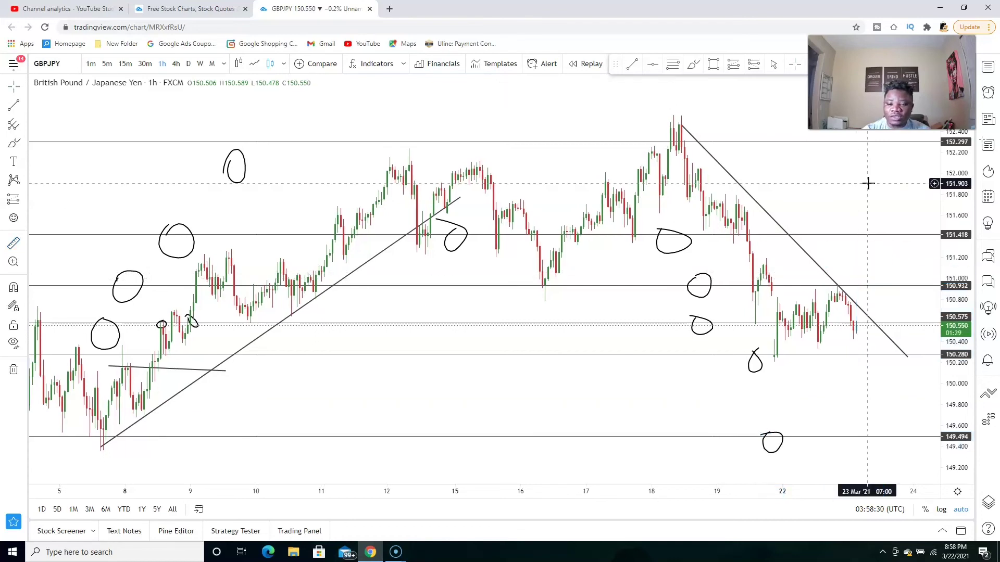